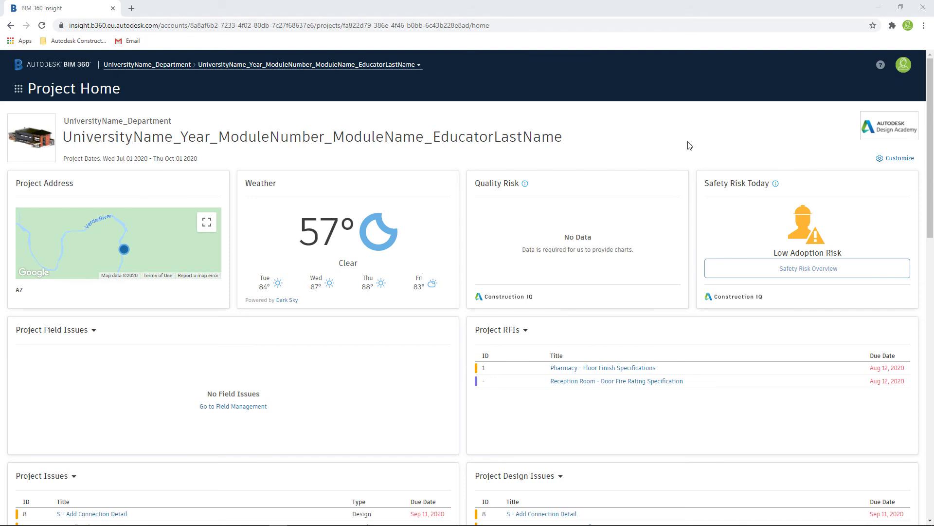
Step: Go to the checklist templates in the project's Field Management module and start a new template
left_click(18, 89)
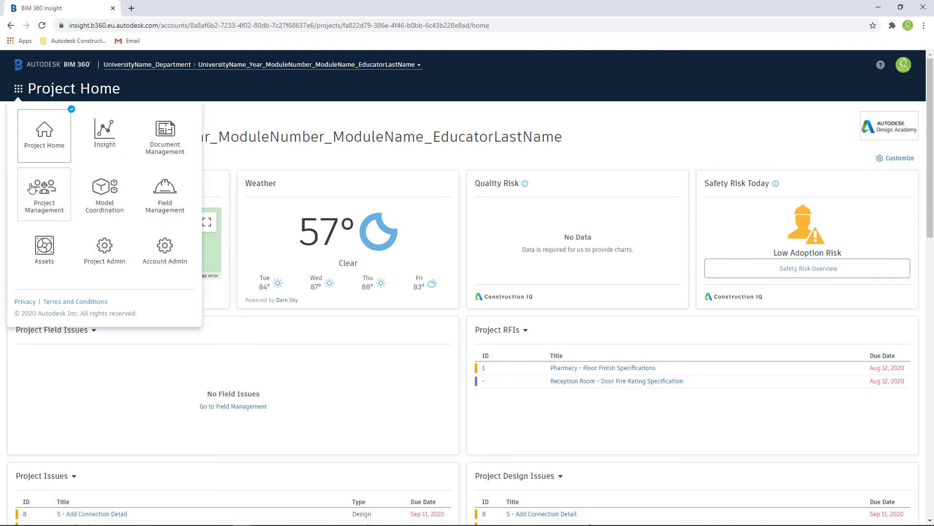
left_click(166, 195)
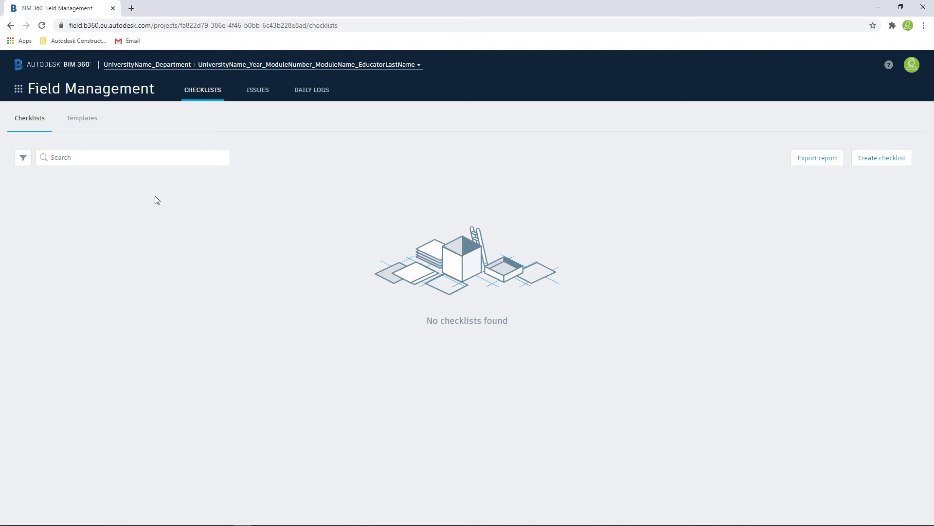
left_click(89, 122)
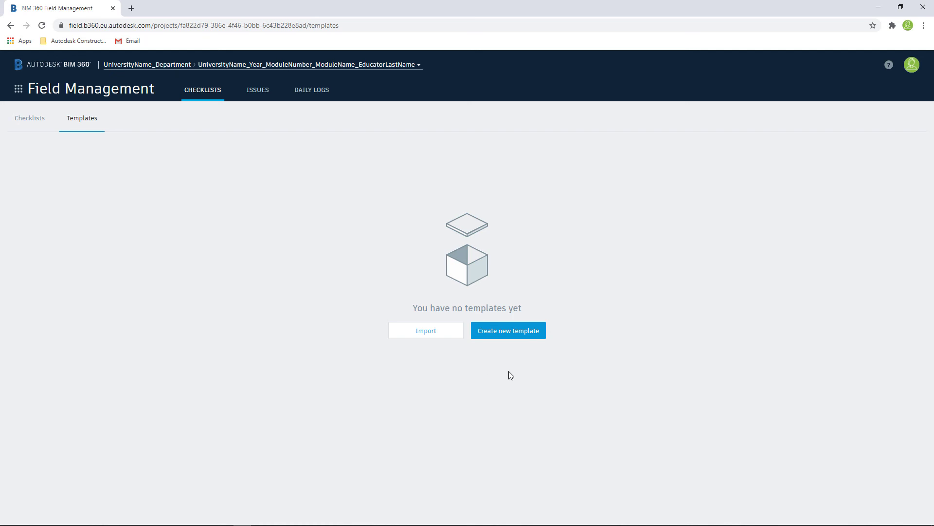
left_click(527, 336)
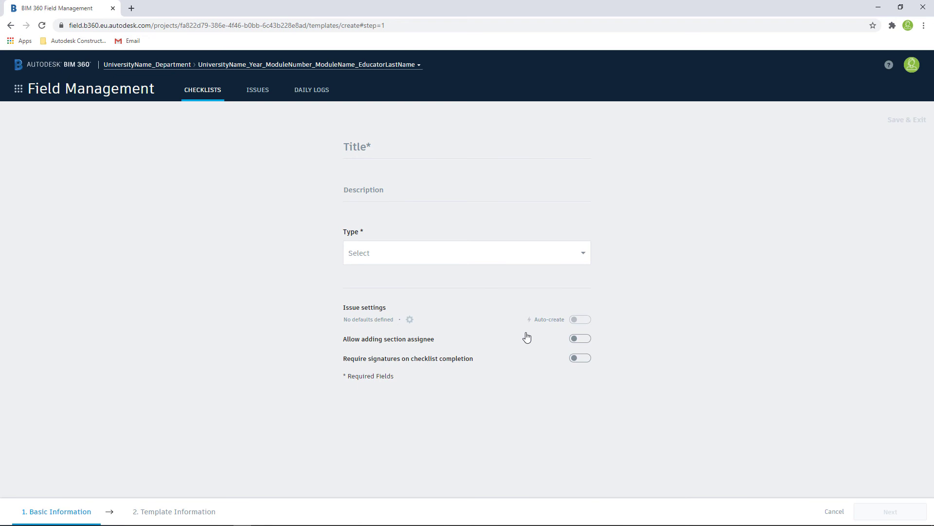
Step: Title the template "Concrete - General", set its type to Quality and proceed to the template information
left_click(453, 149)
type("Concrete - General")
left_click(448, 190)
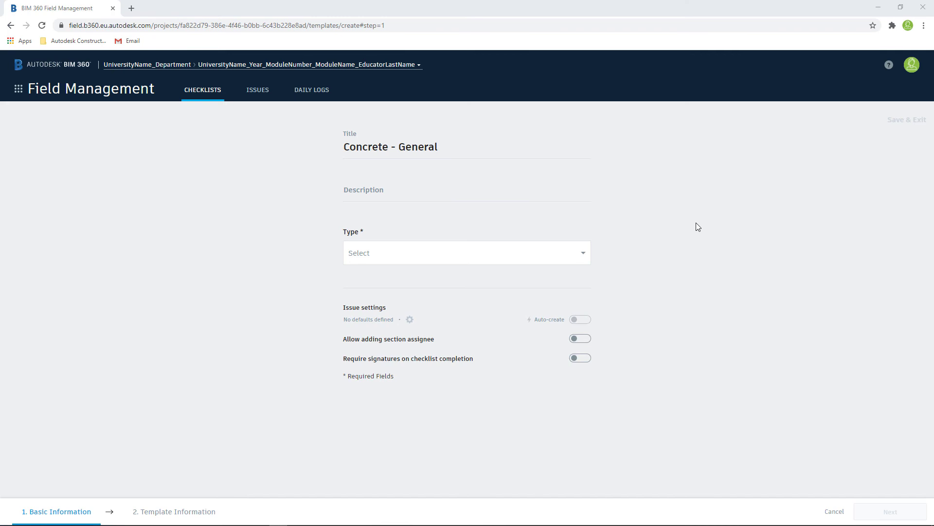
left_click(583, 254)
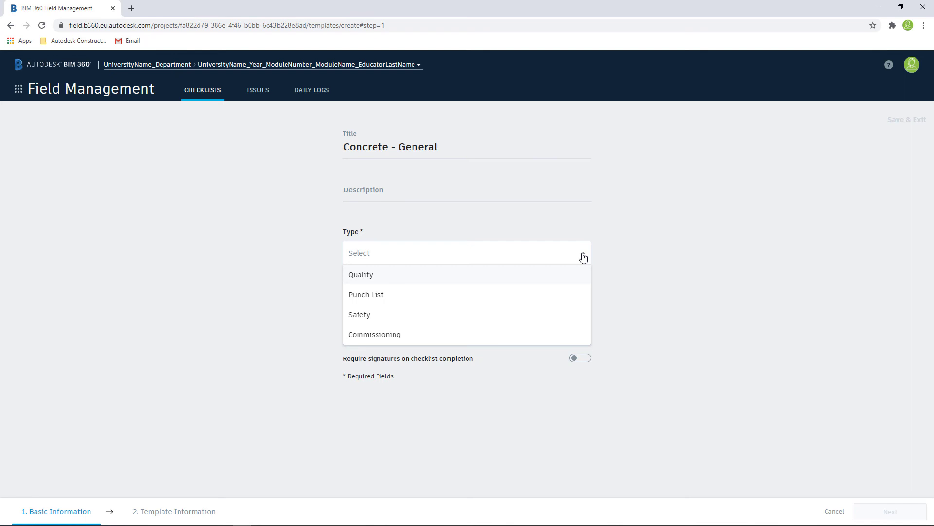
left_click(512, 274)
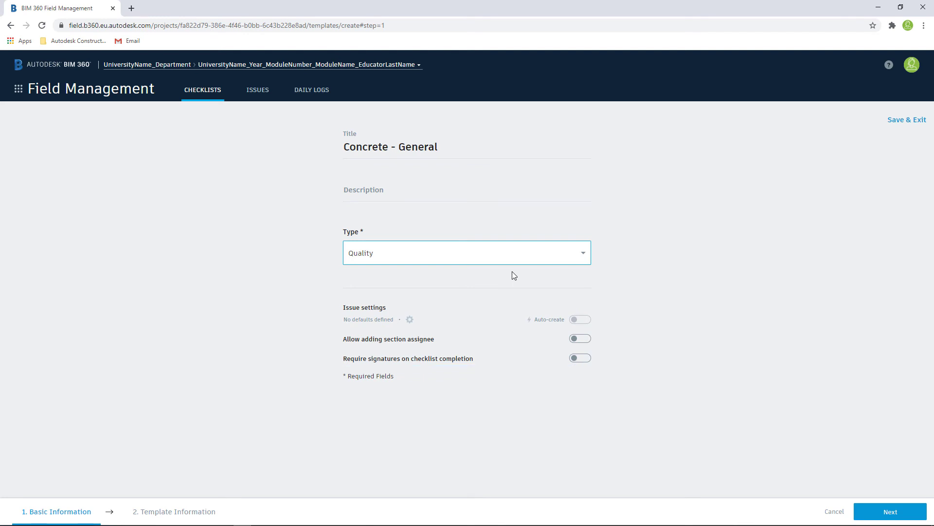
left_click(891, 512)
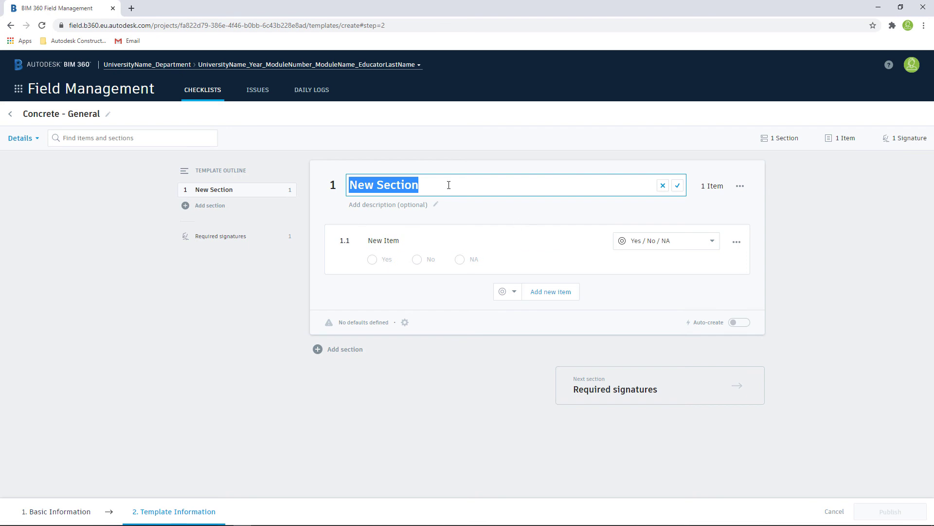
Step: Rename the template's new section as "Section 1"
key("Return")
left_click(437, 186)
type("Section 1")
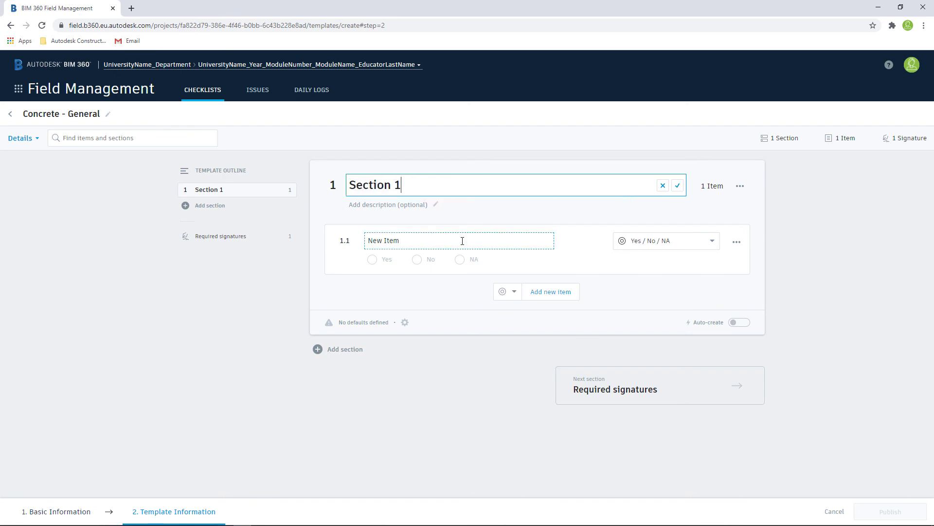
left_click(489, 218)
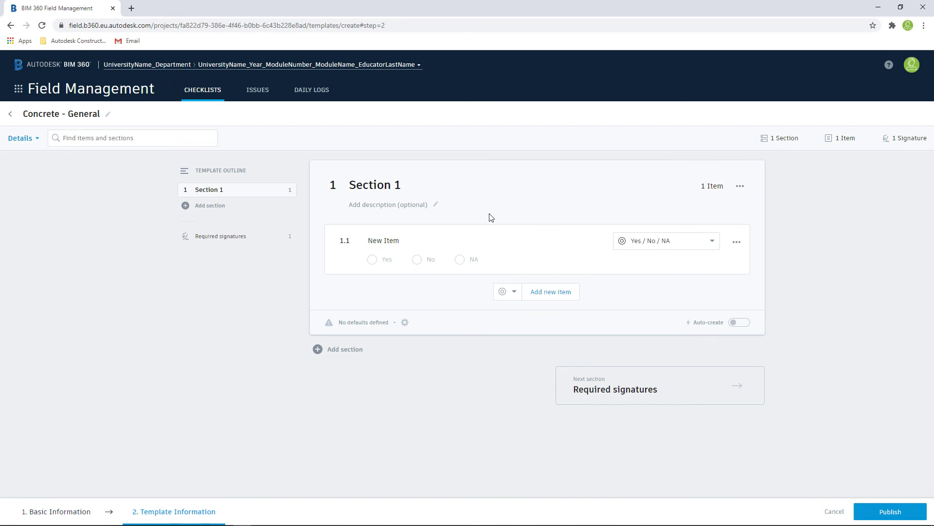
Step: Set the text of item 1.1 to "Are the latest revisions of drawings, specifications etc, available?"
left_click(412, 243)
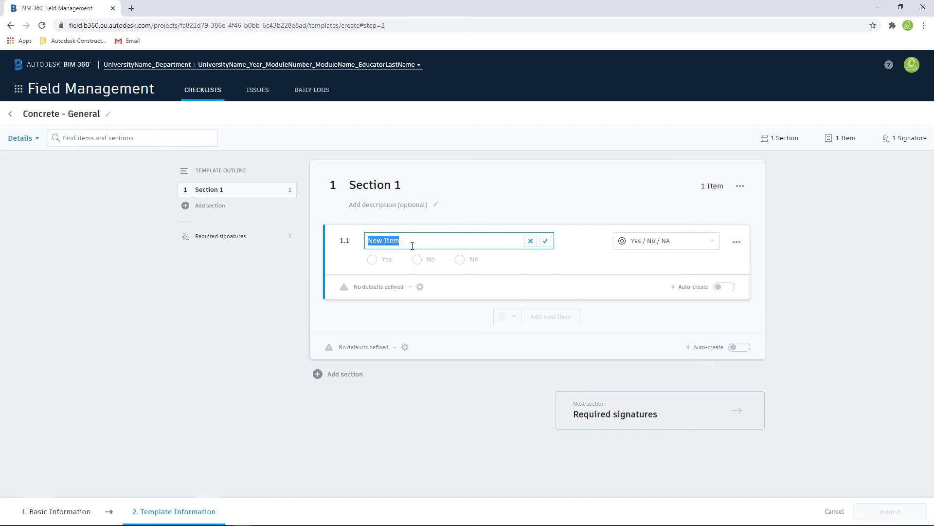
type("Are the latest revisions of drawings, specifications etc, available?")
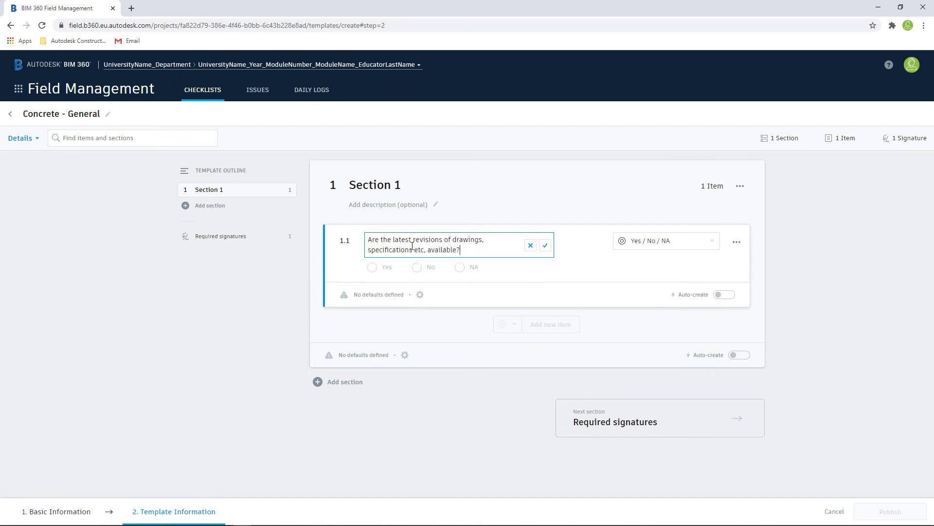
left_click(502, 220)
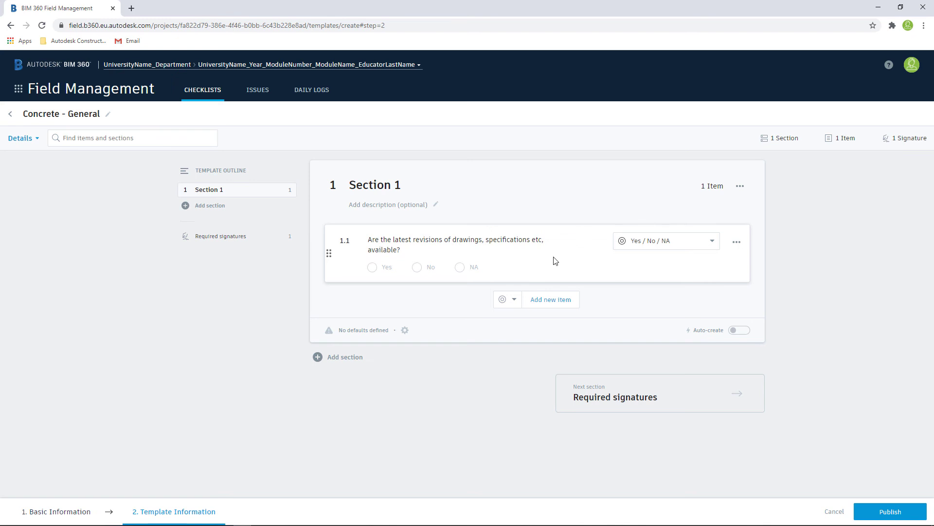
Step: Review the available response types and the default issue settings for item 1.1 without changing them
left_click(712, 243)
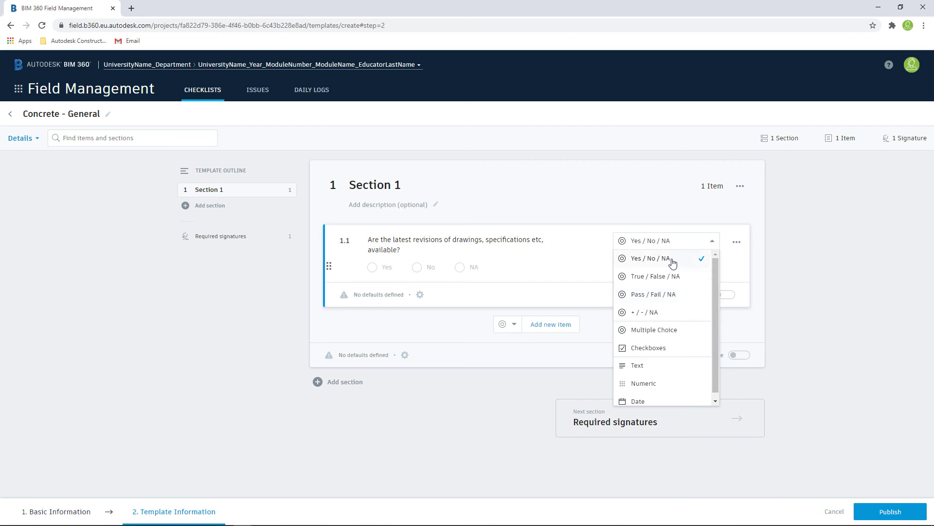
scroll(667, 339, "down", 1)
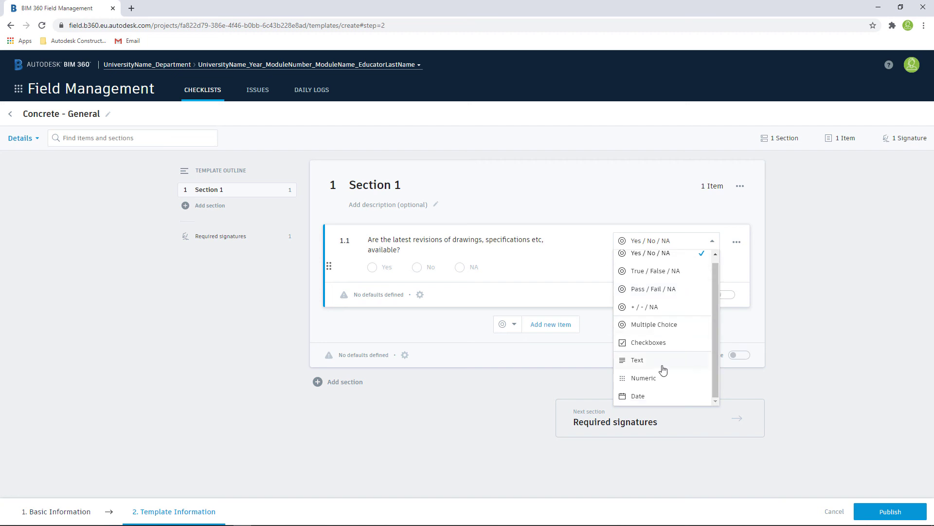
scroll(674, 279, "up", 1)
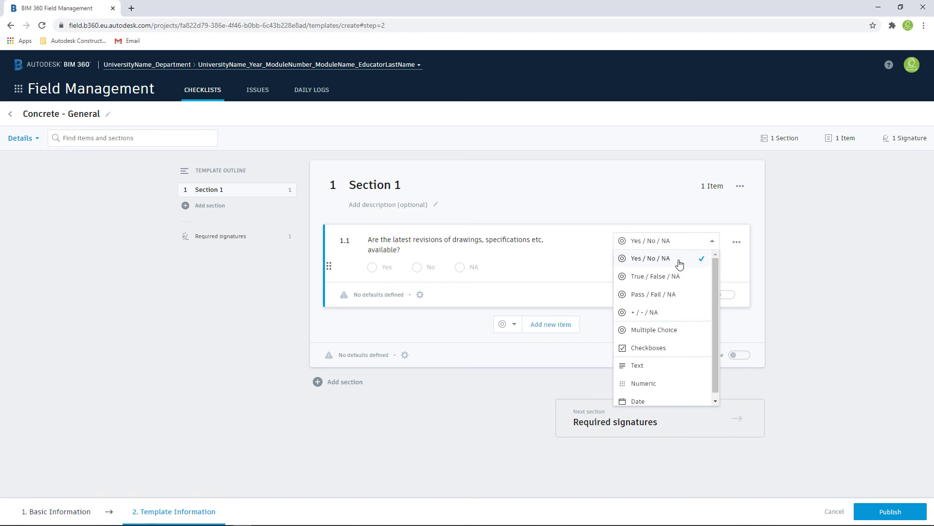
left_click(703, 230)
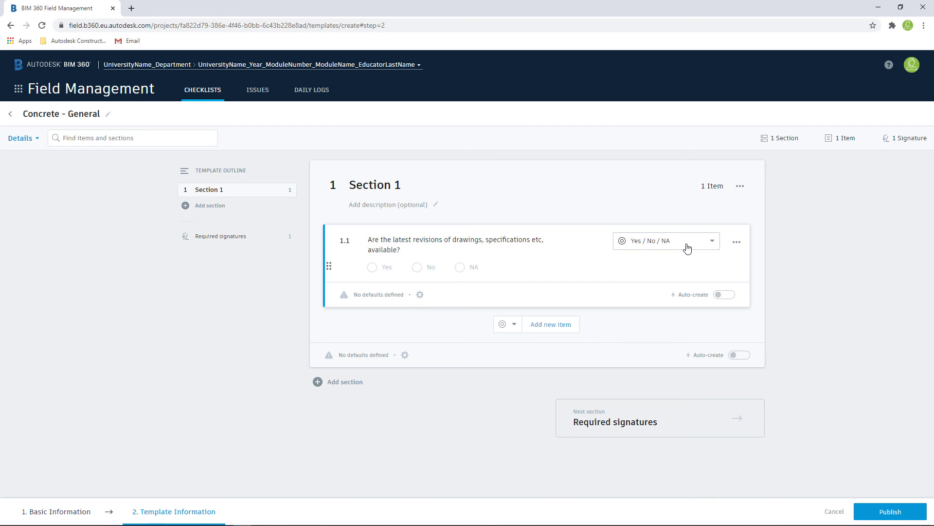
left_click(375, 296)
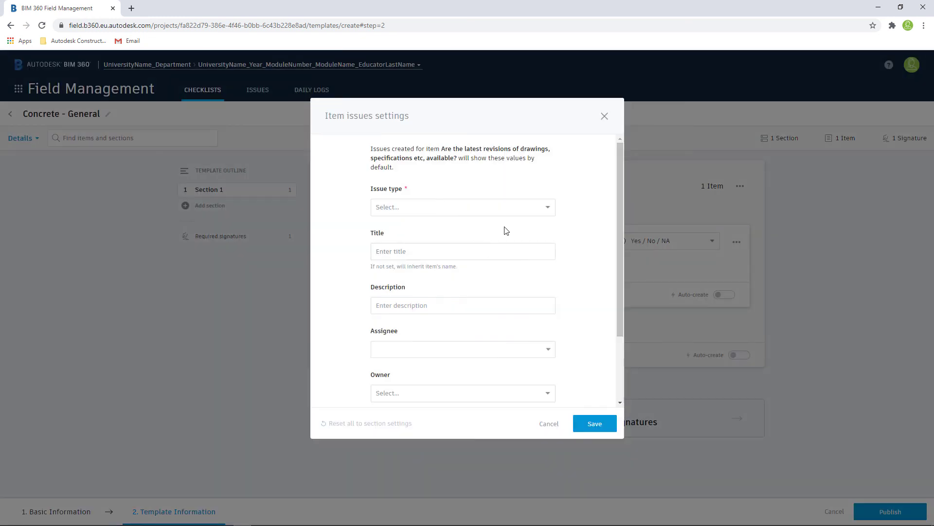
left_click(549, 423)
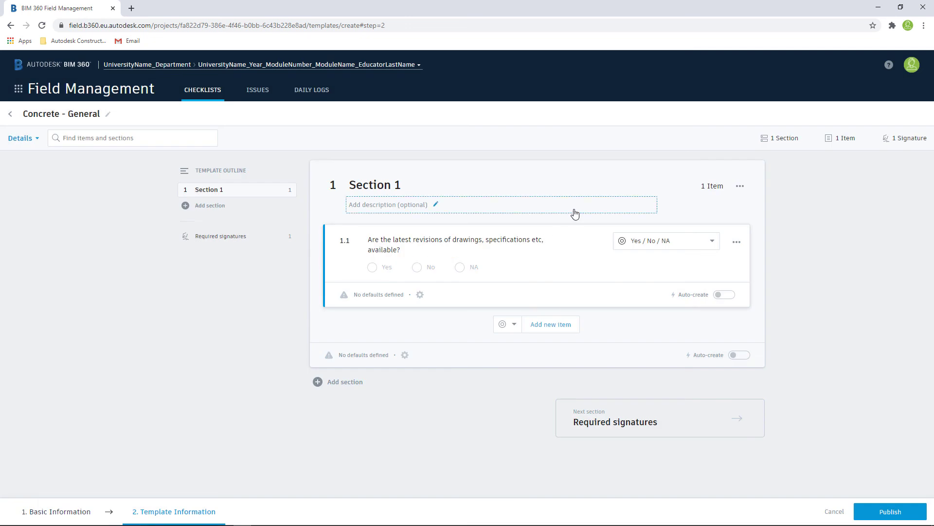
Step: Add a second item reading "Is the formwork face suitable for the specified finish and release agent applied?" and keep its Yes / No / NA response
left_click(548, 325)
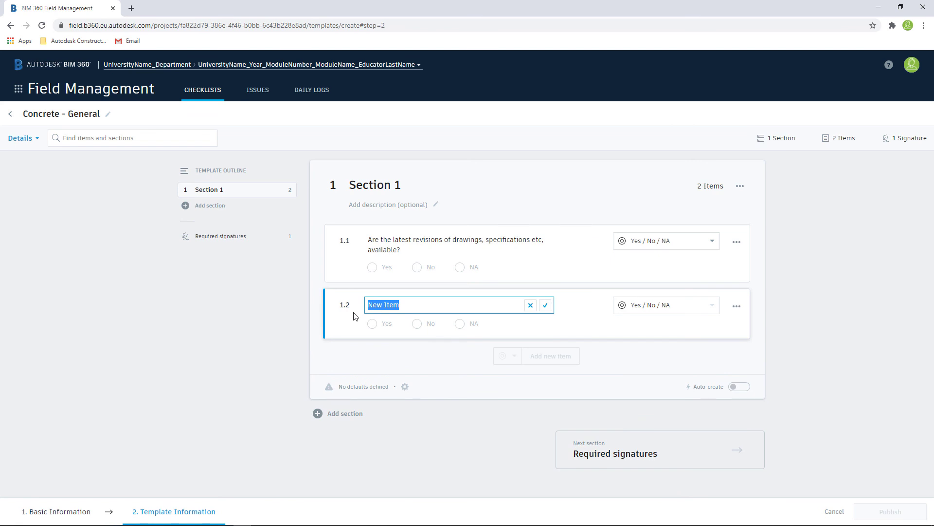
type("Is the formwork face suitable for the specified finish and release agent applied?")
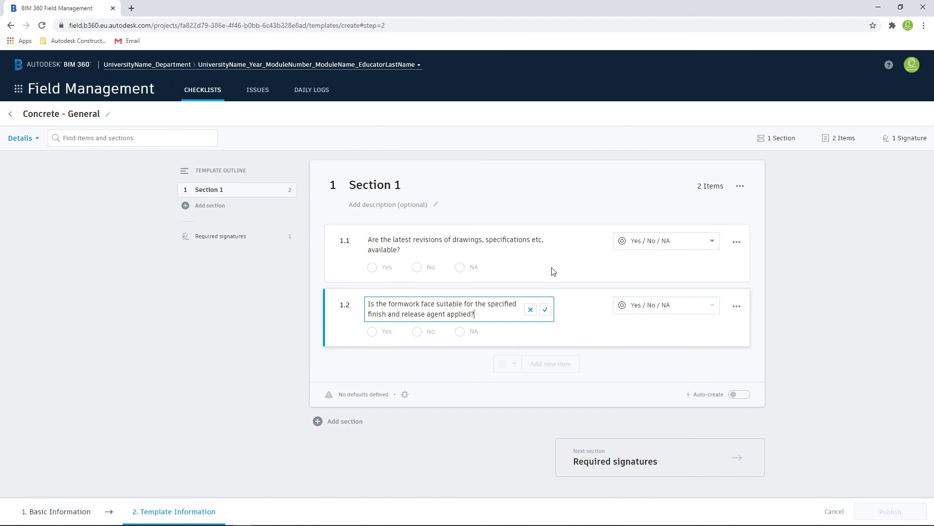
left_click(545, 310)
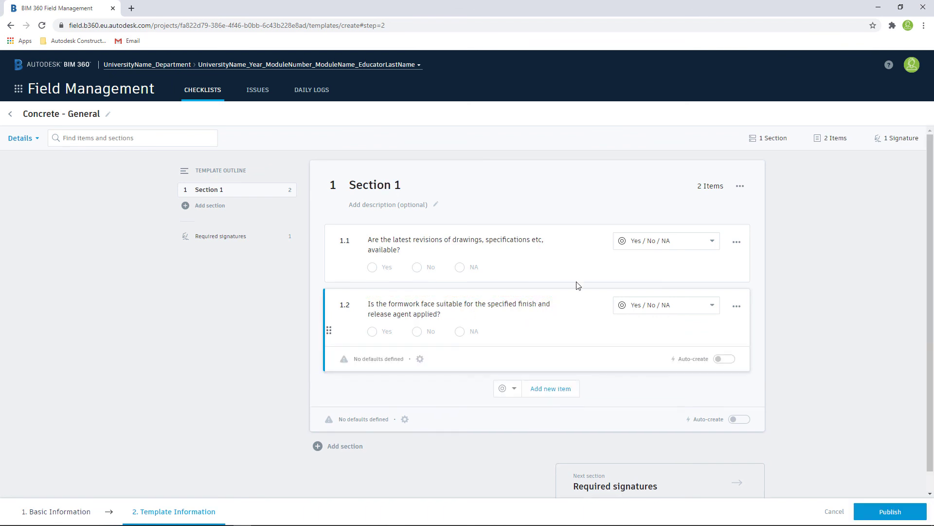
left_click(710, 307)
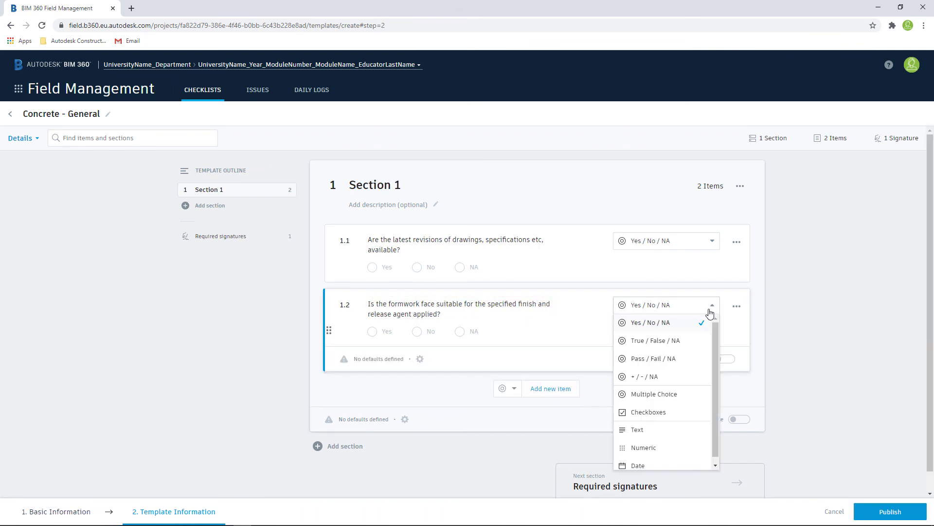
left_click(710, 281)
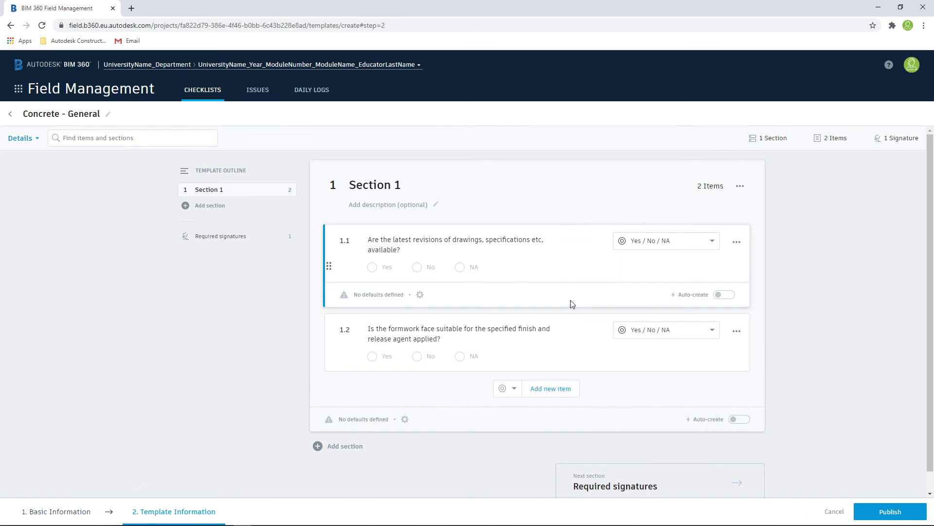
Step: Add a third item reading "Are the stop ends scabbled and positions agreed with the structural engineer for pour size?"
left_click(556, 390)
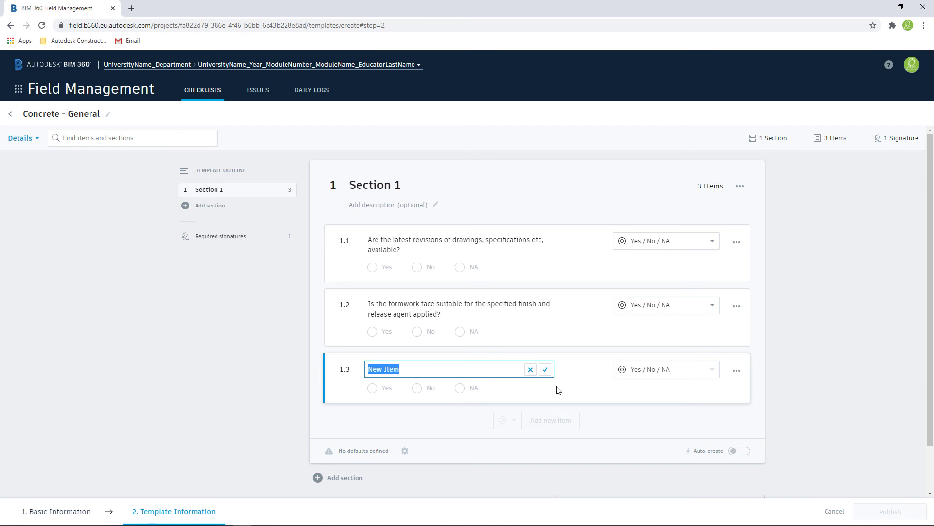
type("Are the stop ends scabbled and positions agreed with the structural engineer for pour size?")
left_click(548, 379)
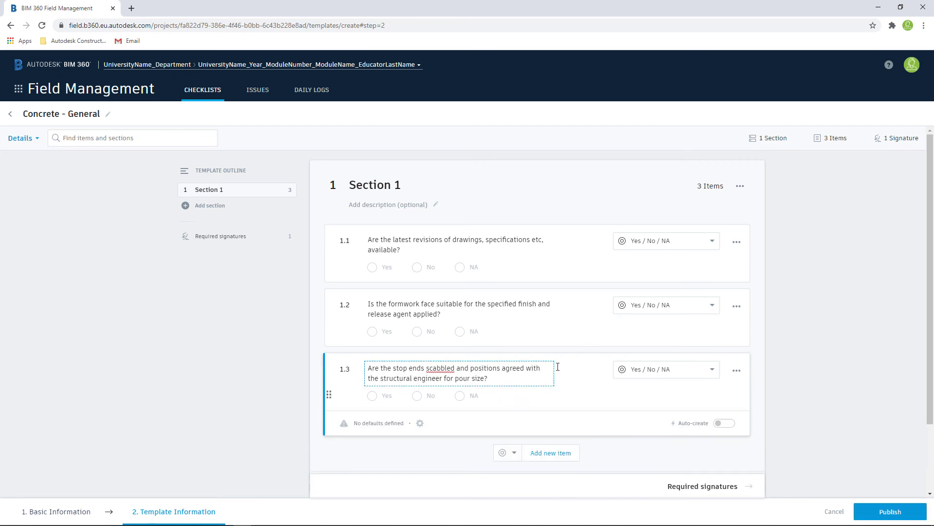
scroll(497, 279, "down", 1)
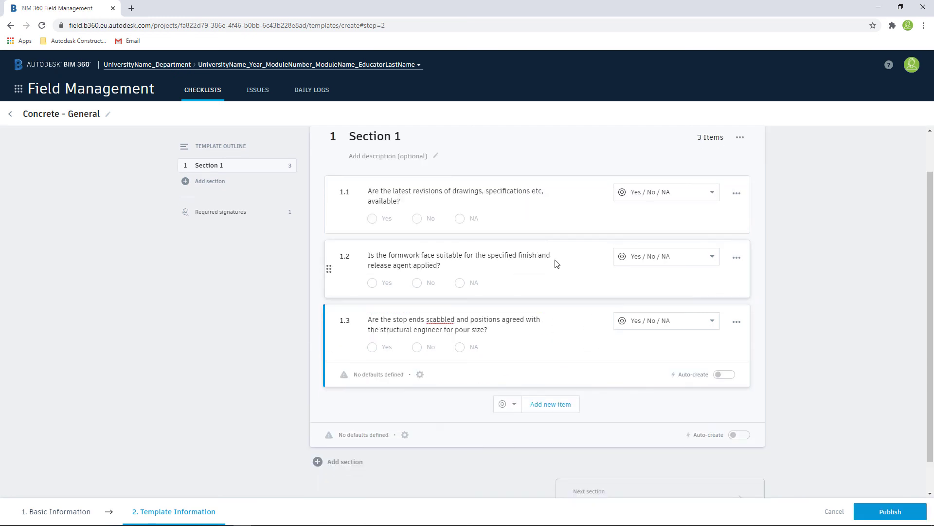
scroll(558, 263, "up", 1)
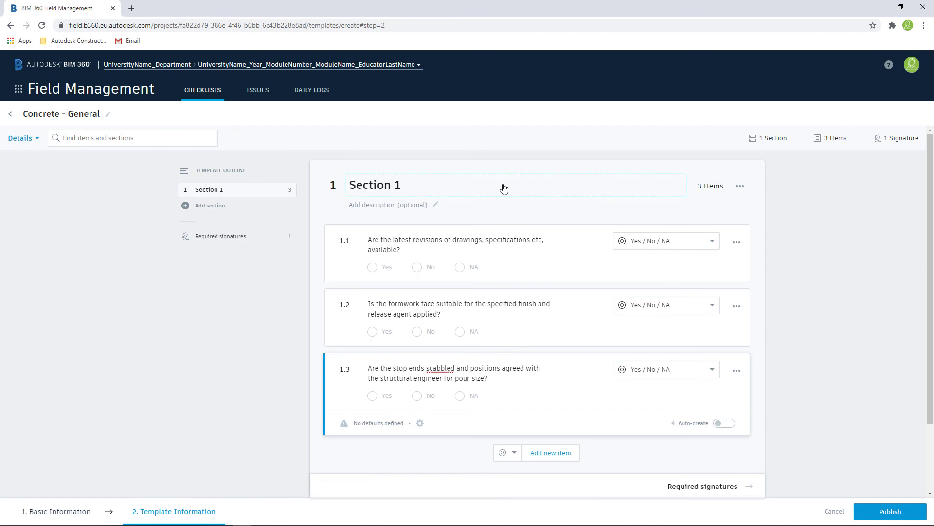
Step: Go to the template's required signatures and set "SA" as the role or company for Signature 1
scroll(504, 189, "down", 2)
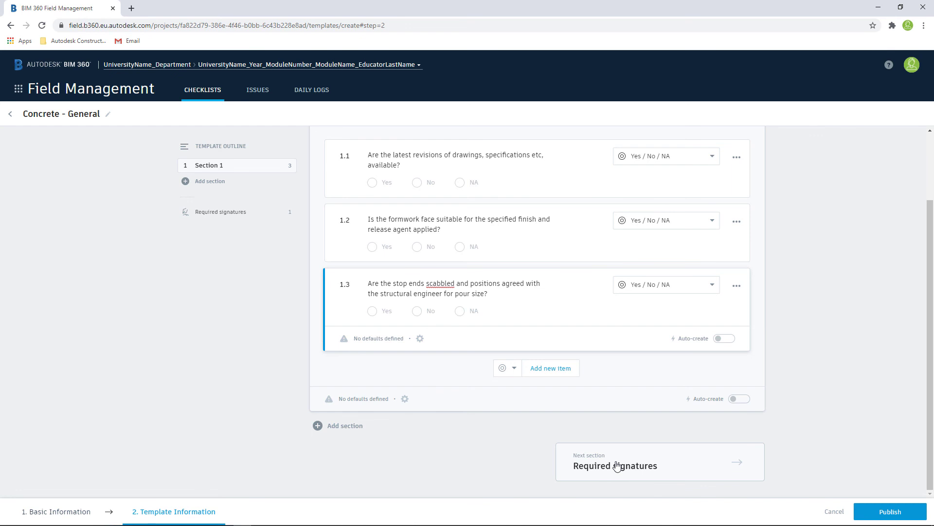
left_click(617, 465)
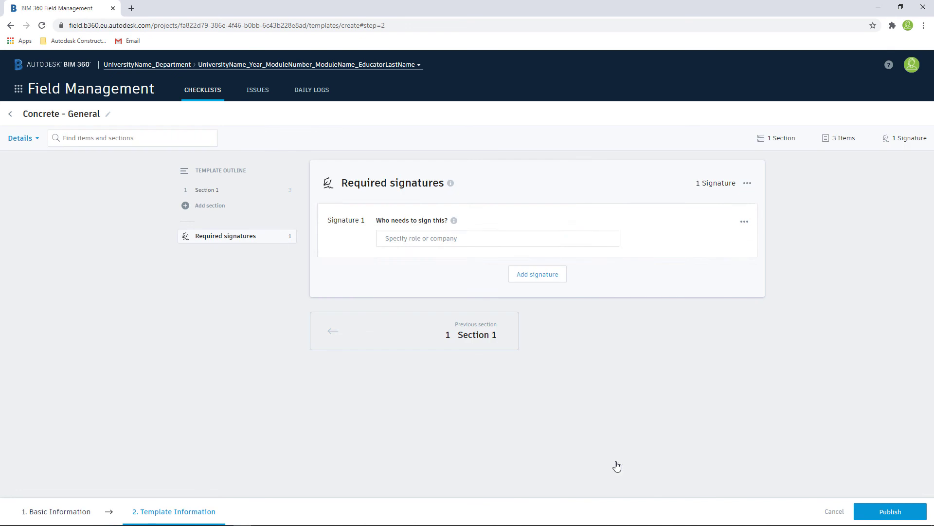
left_click(432, 237)
left_click(494, 215)
left_click(463, 238)
type("SA")
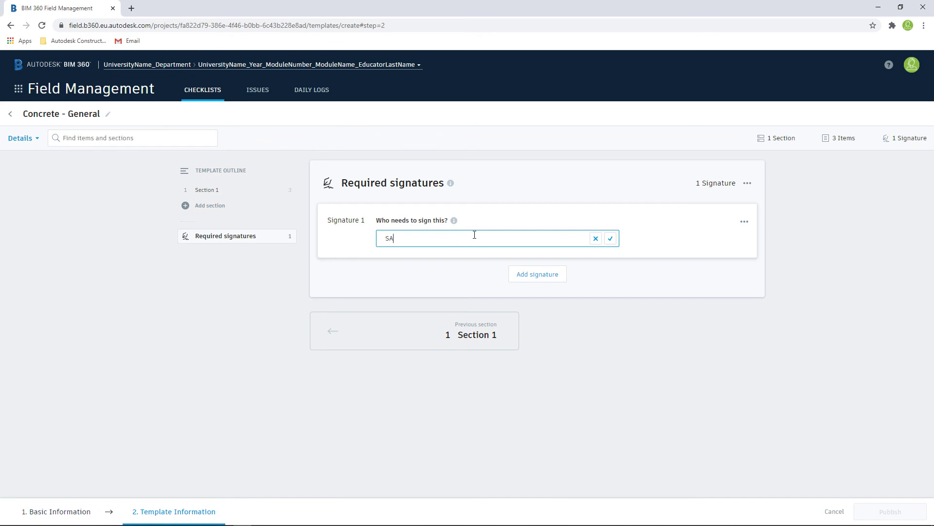
left_click(610, 238)
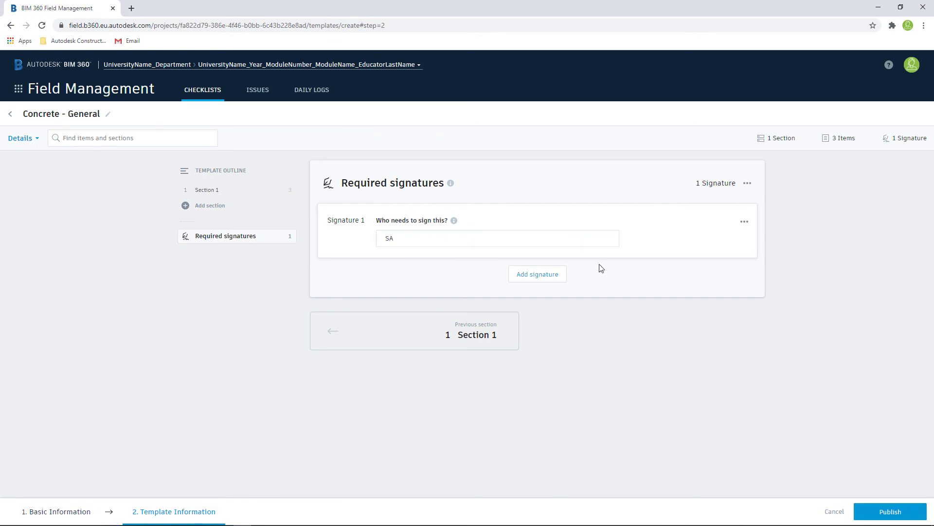
Step: Add a second required signature and delete it again
left_click(536, 280)
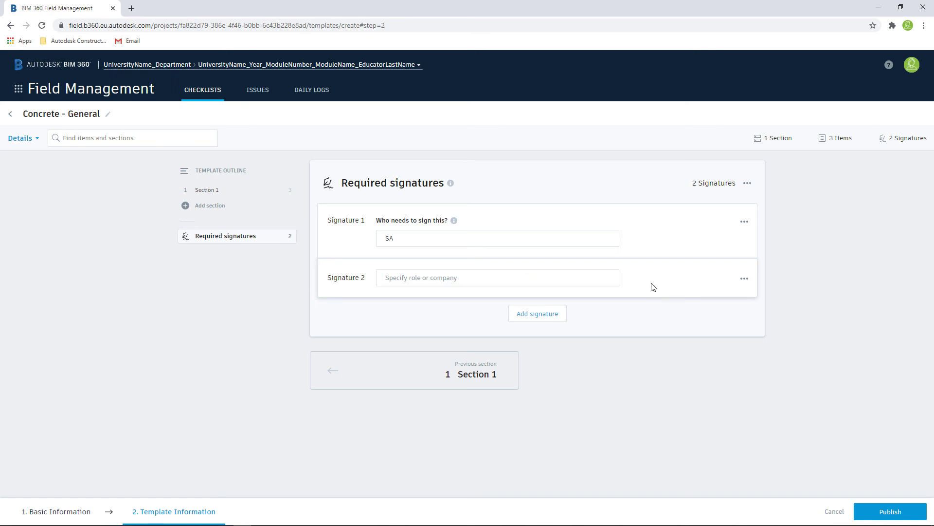
left_click(744, 278)
left_click(736, 293)
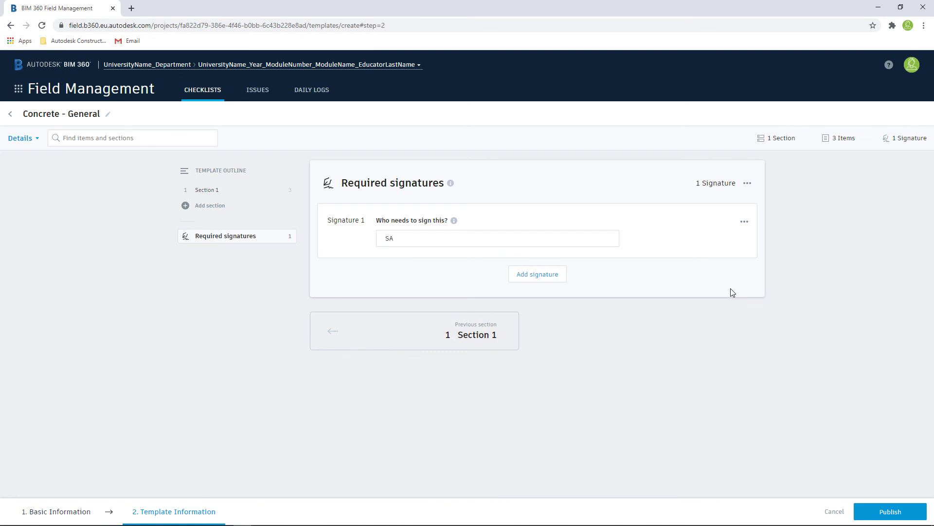
Step: Review Section 1 and the required signatures of the "Concrete - General" template, and publish the template
left_click(247, 190)
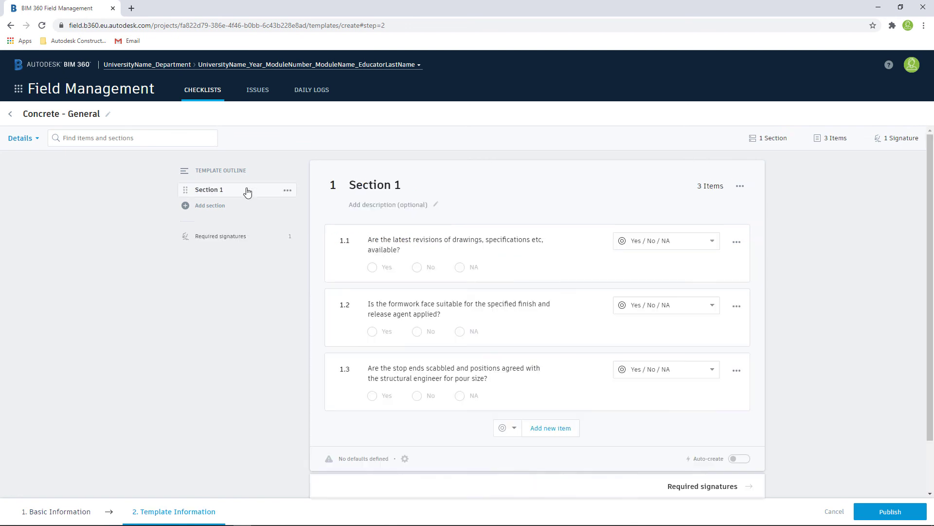
left_click(240, 236)
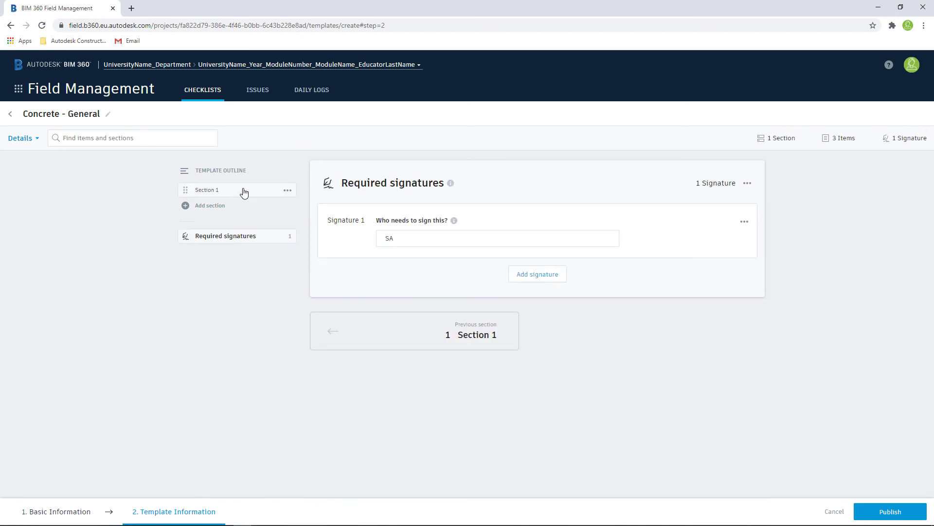
left_click(244, 191)
left_click(235, 238)
left_click(241, 190)
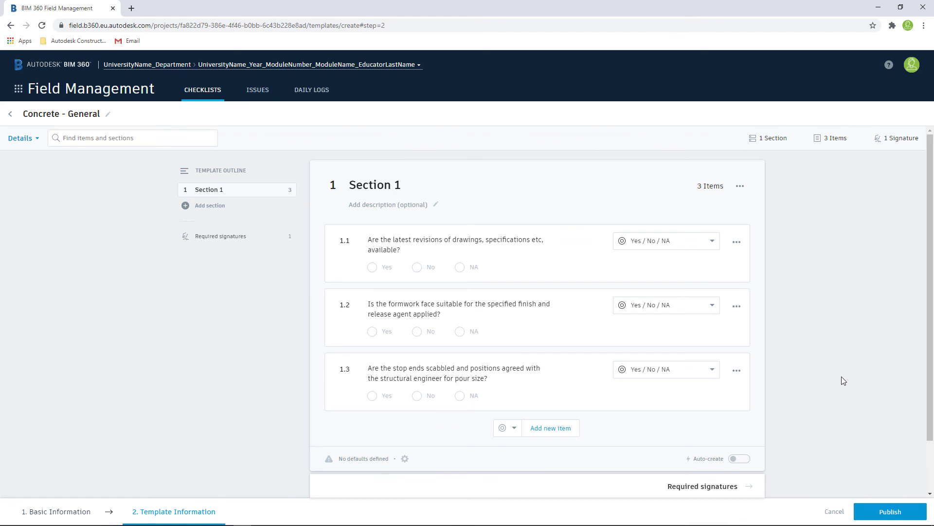
left_click(871, 512)
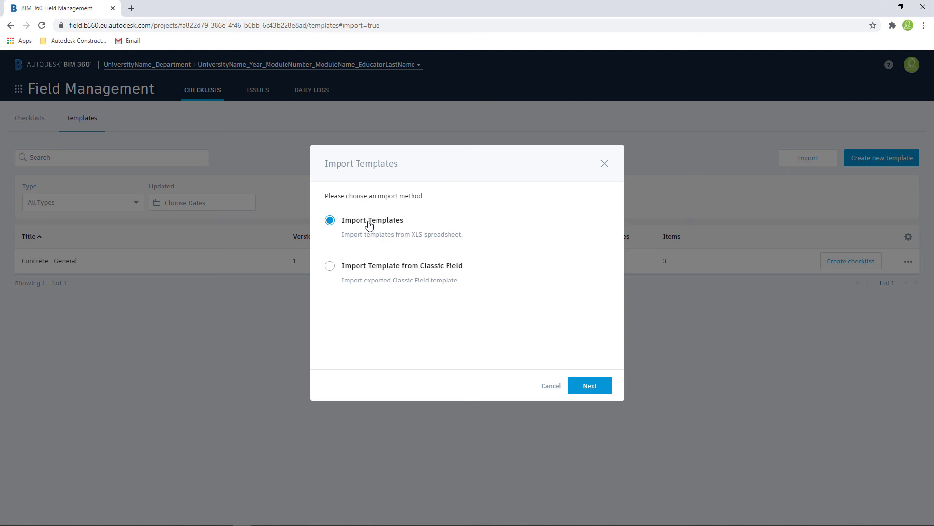
Step: Import the XLS spreadsheet template "QAQC - Drainage Foul and Surface.xls" from the Checklists folder and refresh the template list
left_click(595, 390)
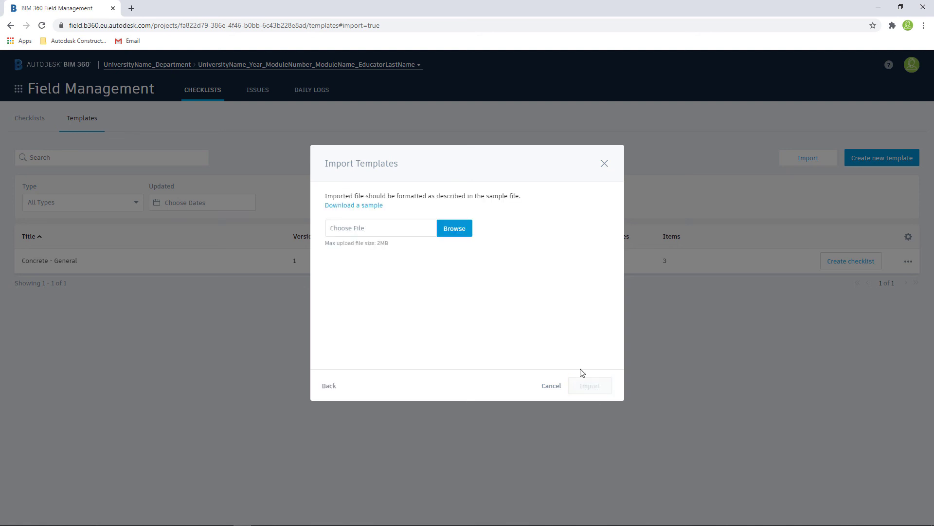
left_click(461, 230)
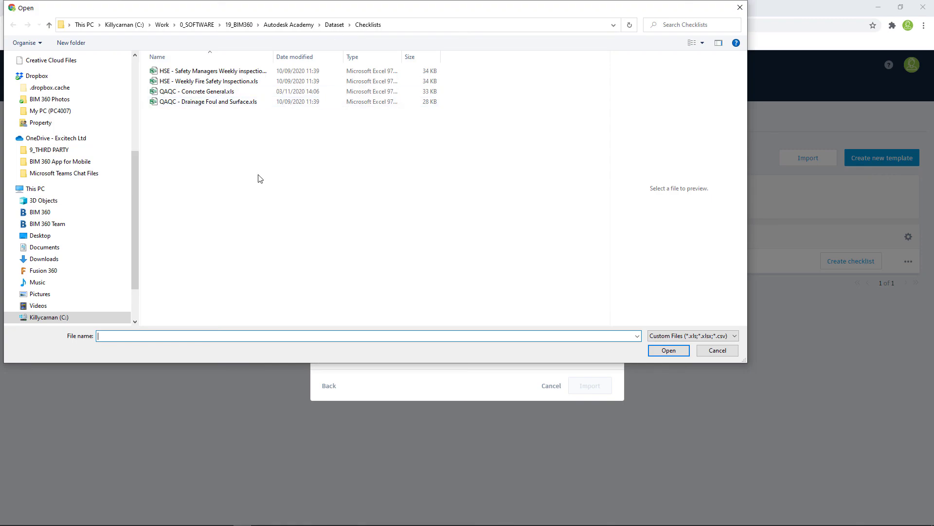
left_click(209, 103)
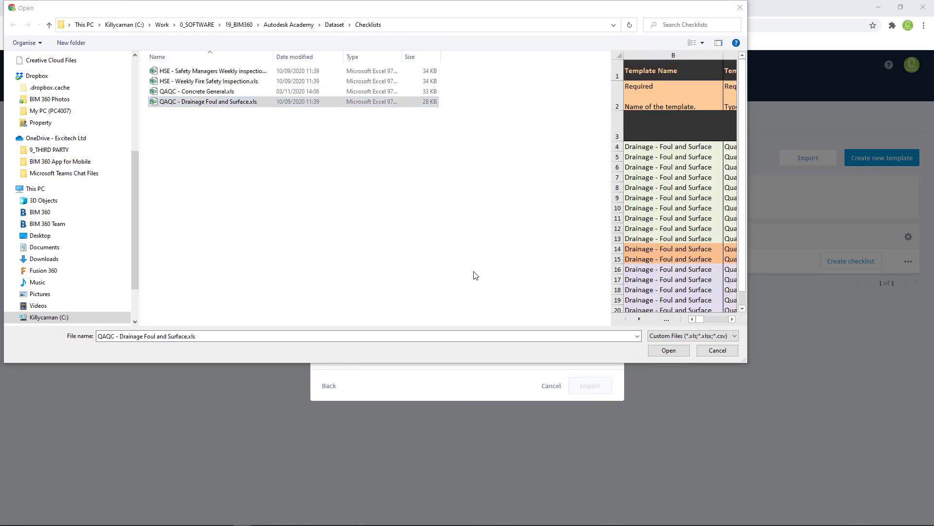
left_click(668, 350)
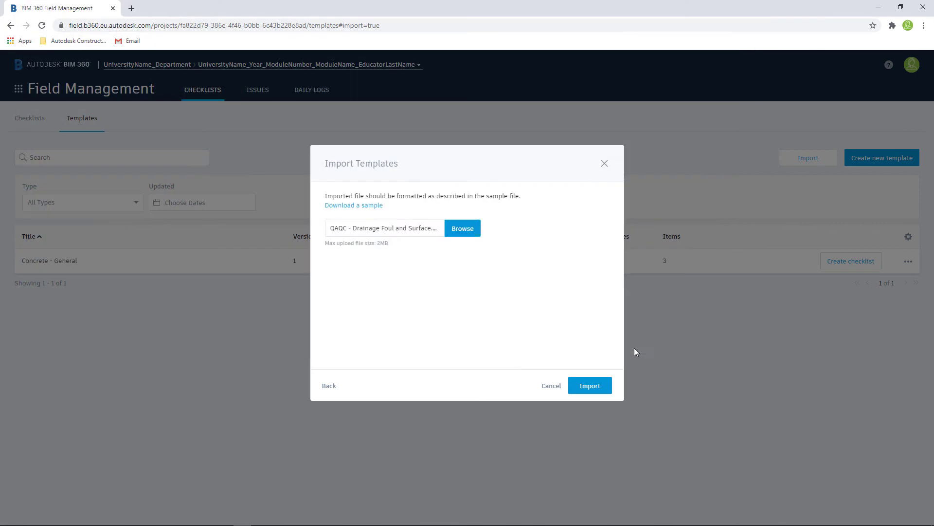
left_click(594, 385)
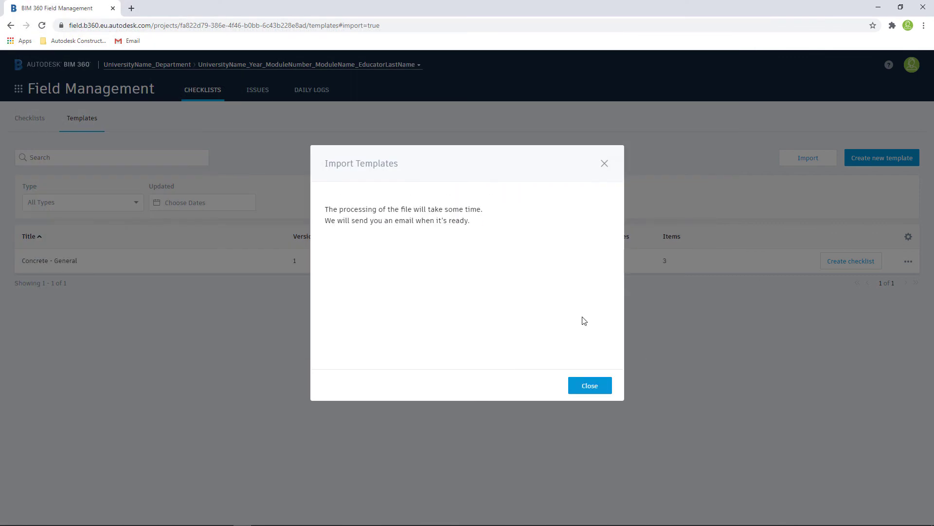
left_click(591, 387)
left_click(37, 24)
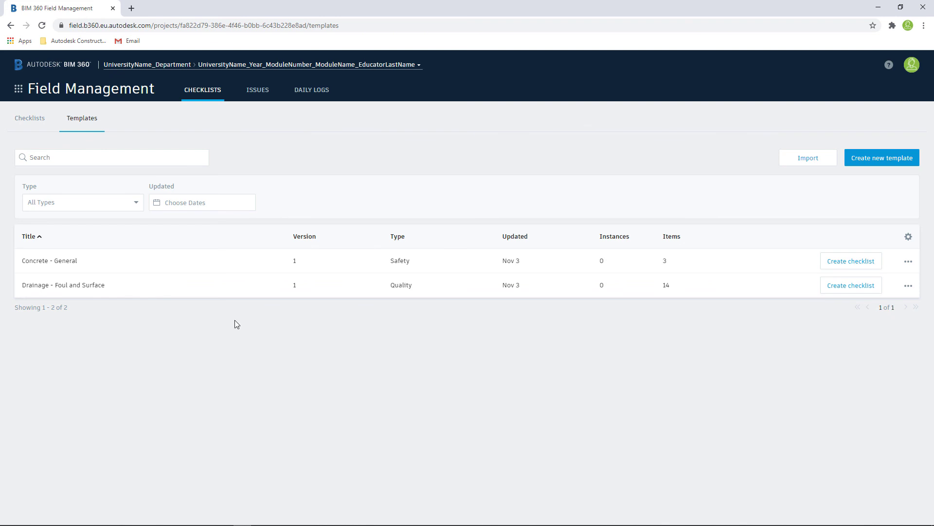
Step: Preview the "Drainage - Foul and Surface" template, collapse its three sections to examine its structure, and close the preview
left_click(86, 289)
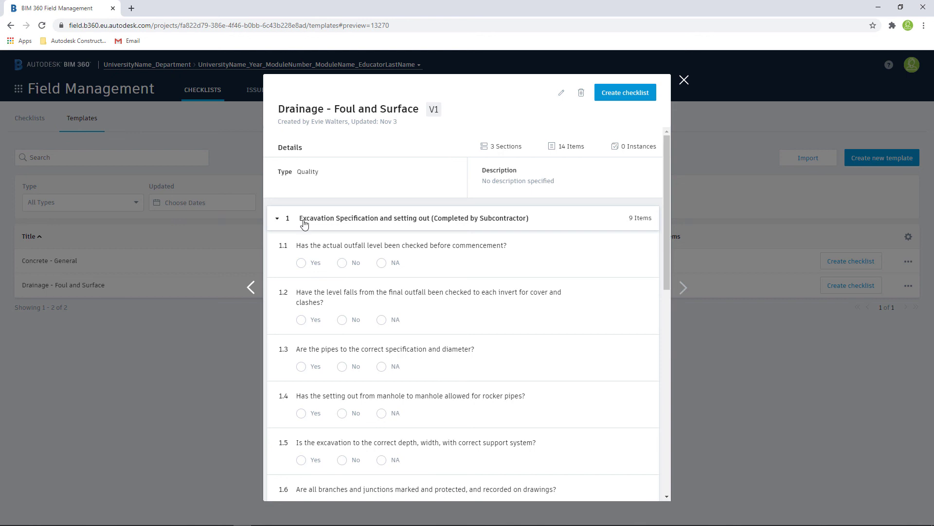
left_click(279, 219)
left_click(279, 254)
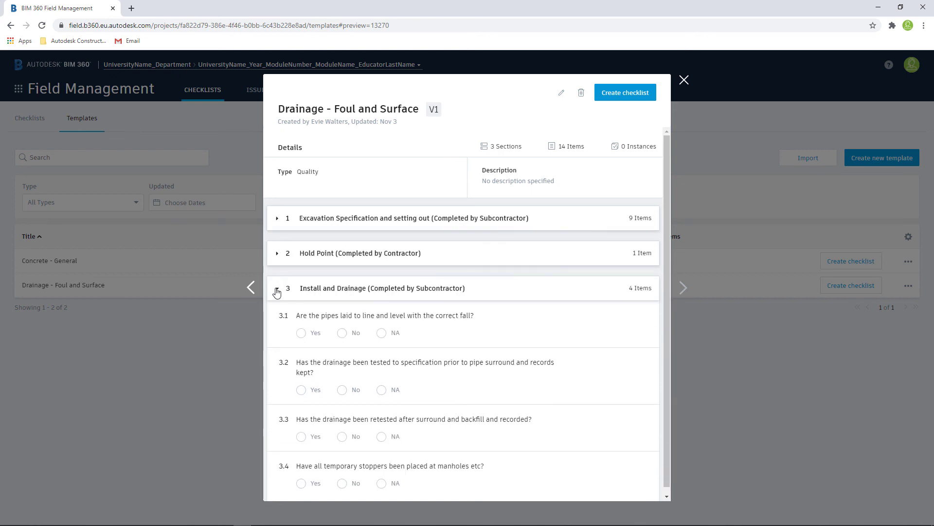
left_click(279, 289)
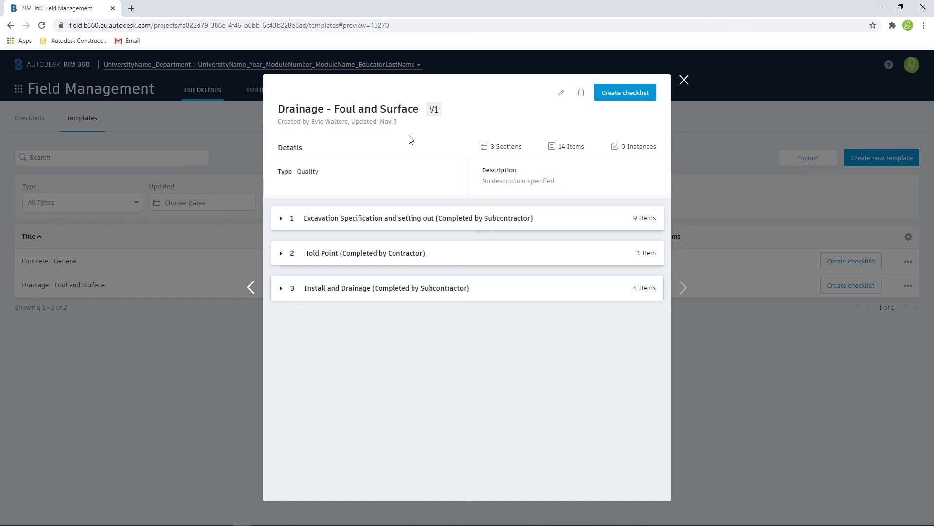
left_click(684, 80)
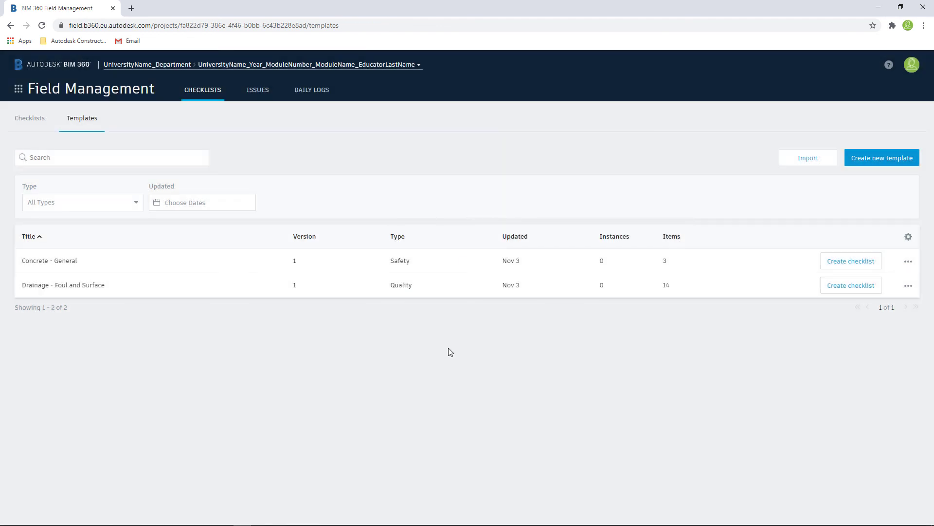